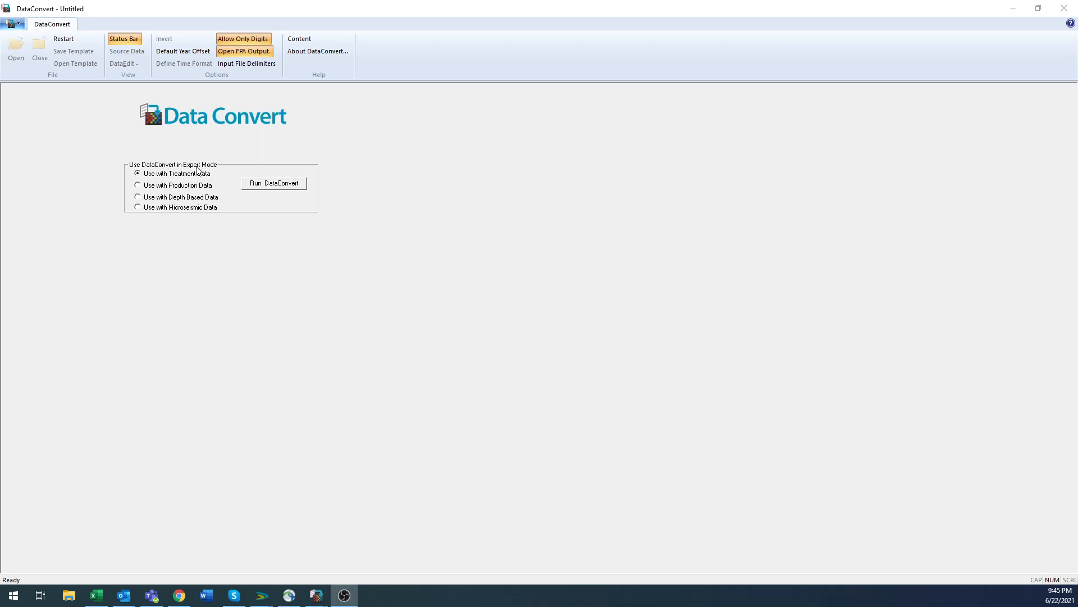
- Run the conversion and load the Stage 13A file from Rocking G Pad Files
left_click(285, 188)
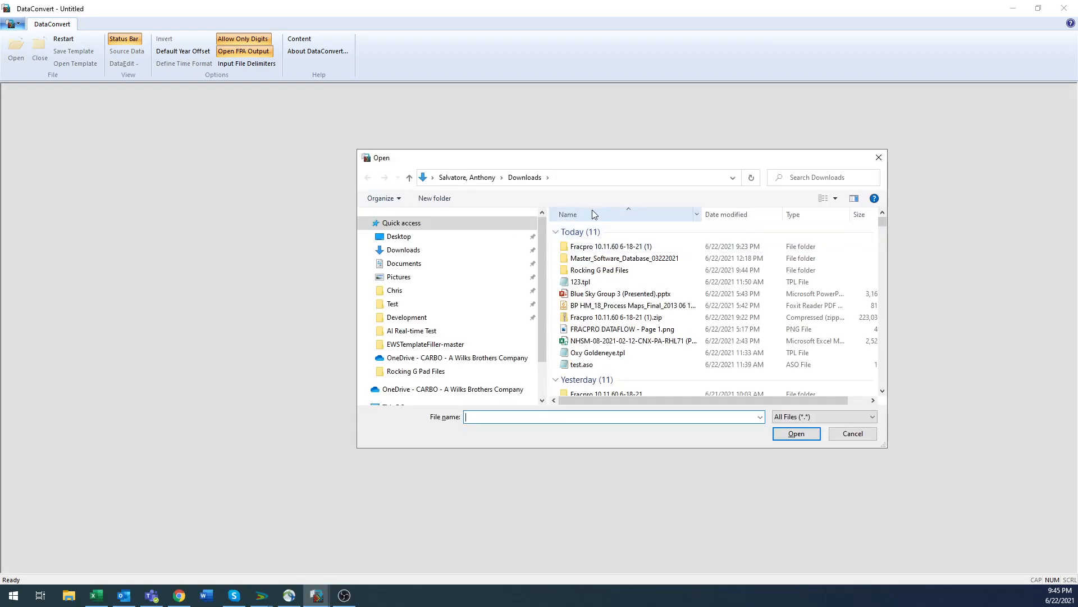
double_click(607, 270)
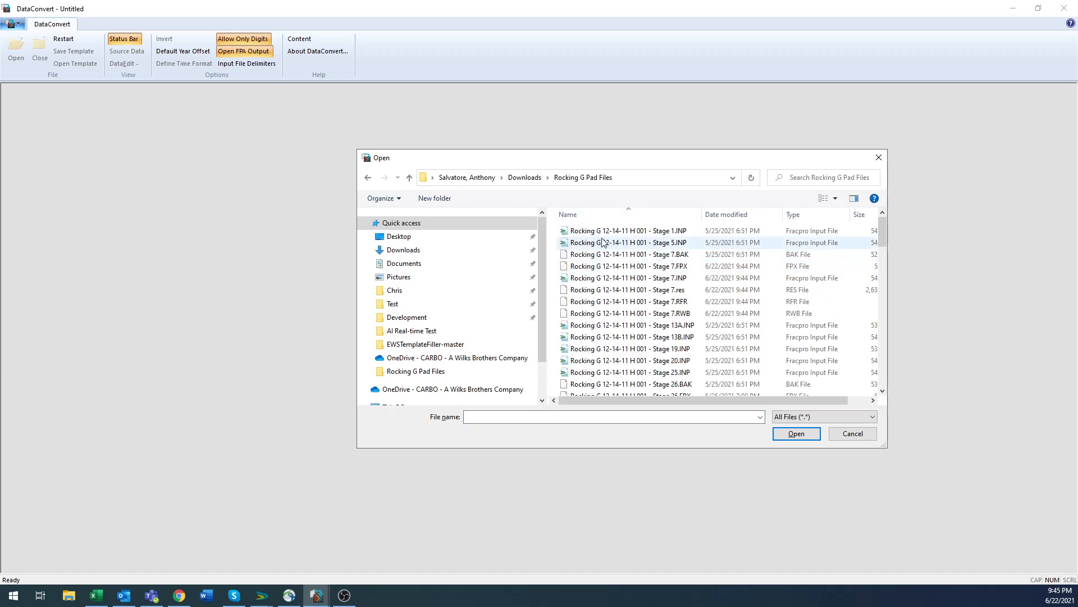
scroll(609, 278, "down", 5)
double_click(616, 332)
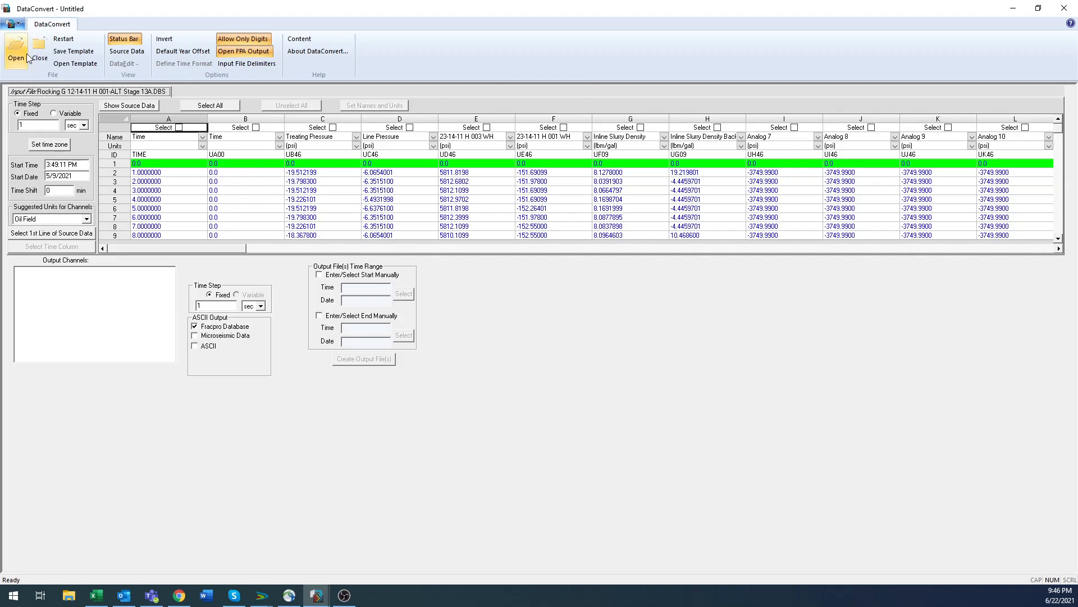
- Load the Stage 13B file as a second input alongside 13A
left_click(28, 58)
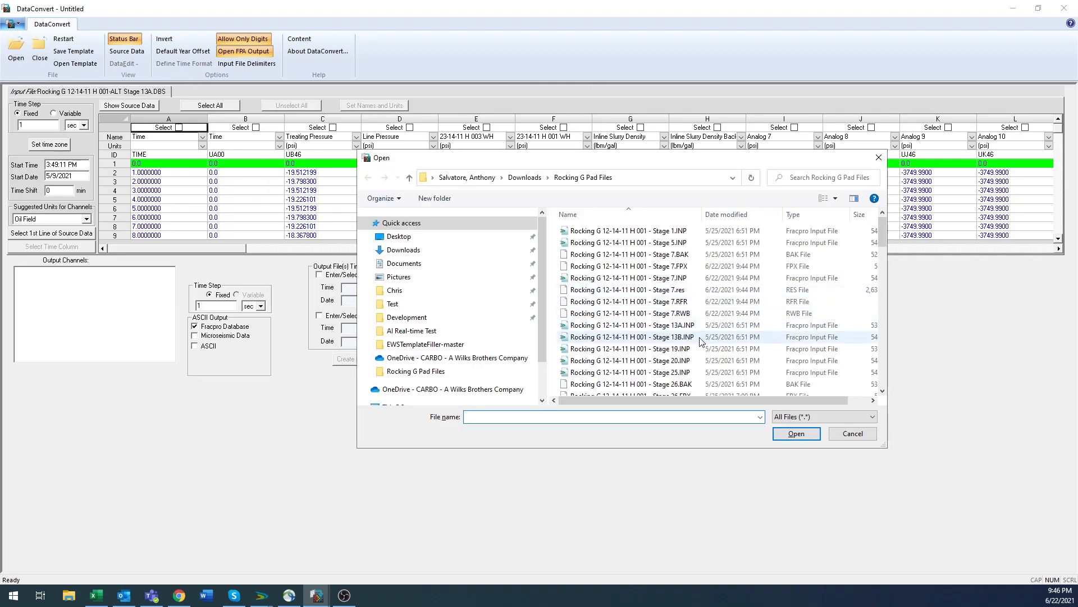
scroll(700, 341, "down", 3)
double_click(687, 307)
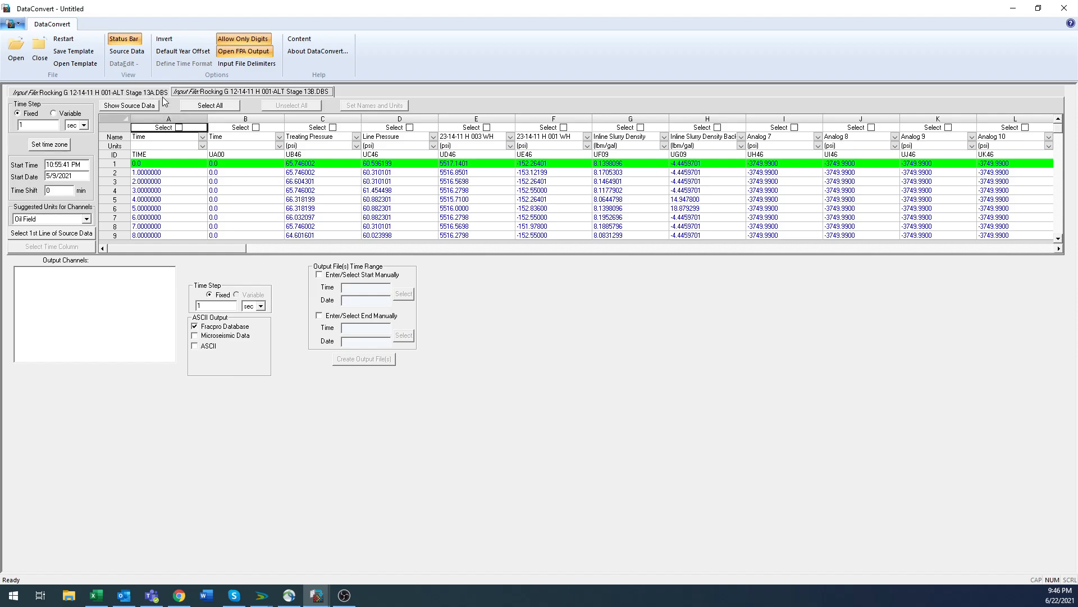
- Select all columns for output in 13A and 13B, excluding each second Time column
left_click(162, 92)
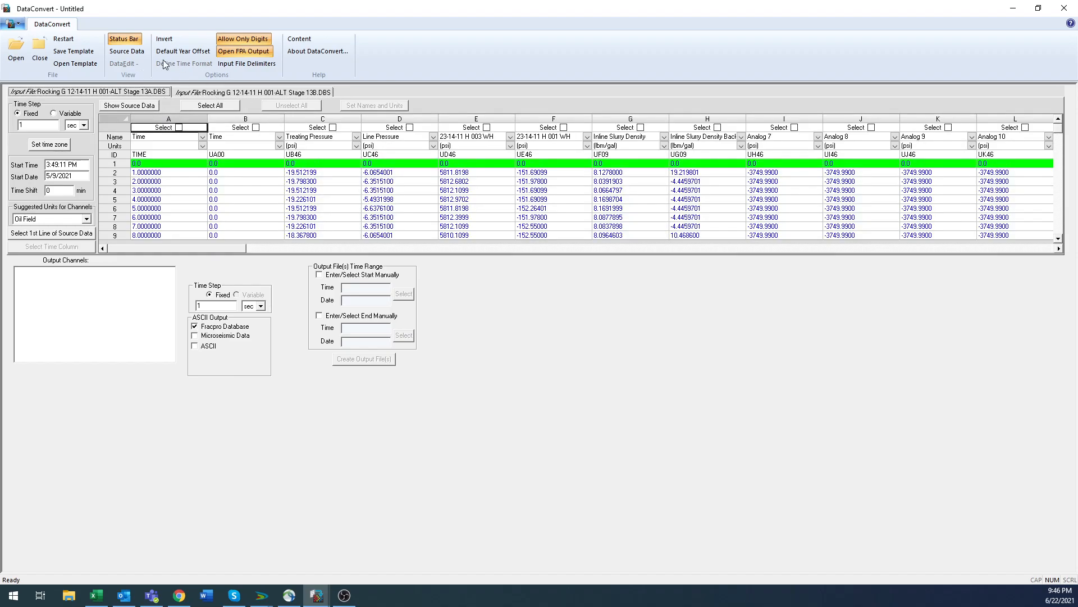
left_click(221, 108)
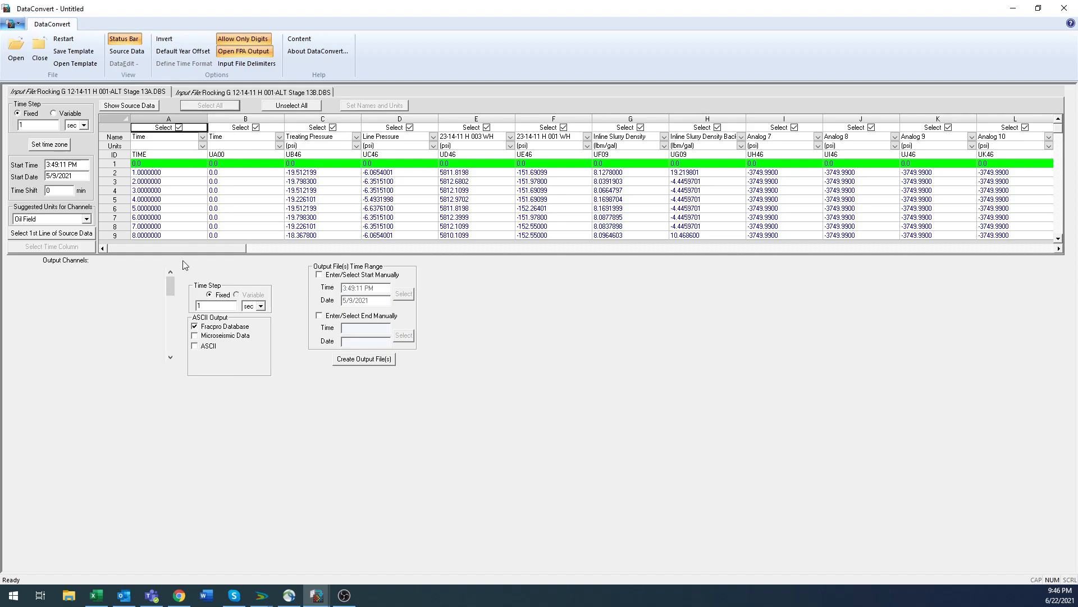
left_click(255, 127)
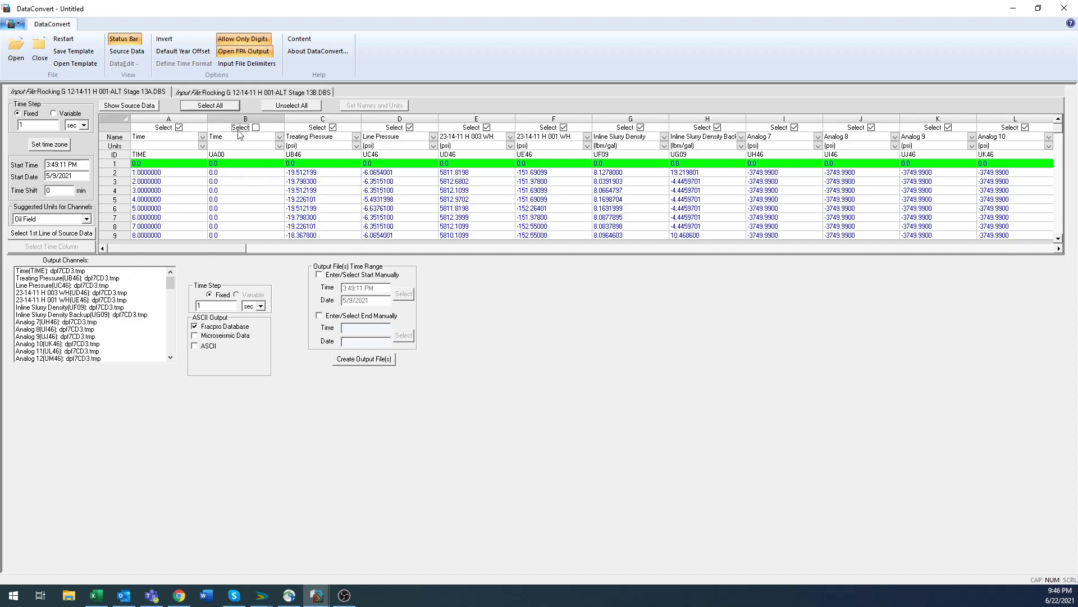
left_click(210, 93)
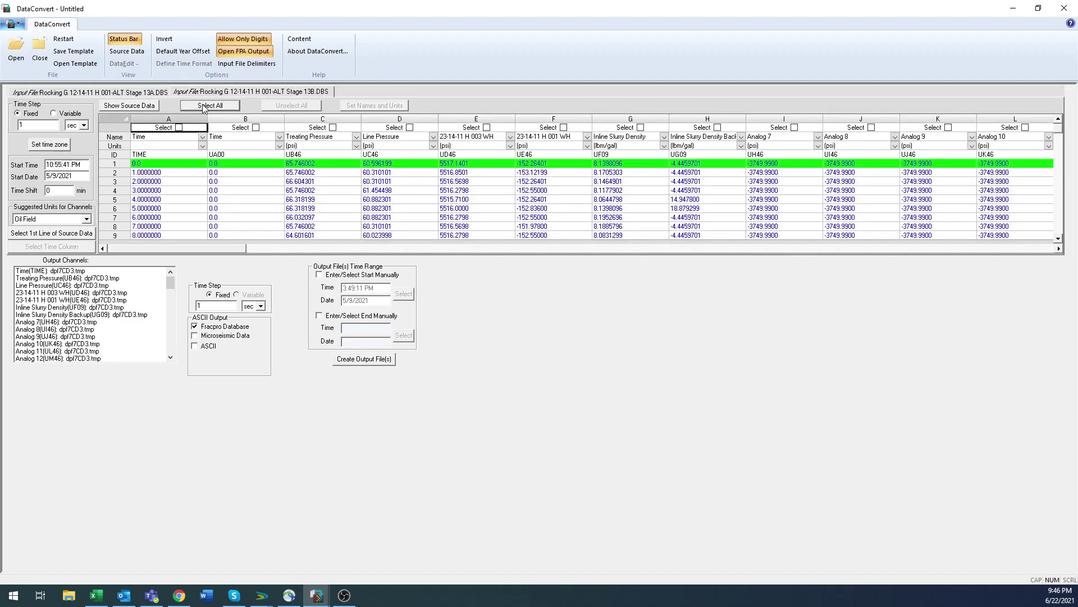
left_click(255, 127)
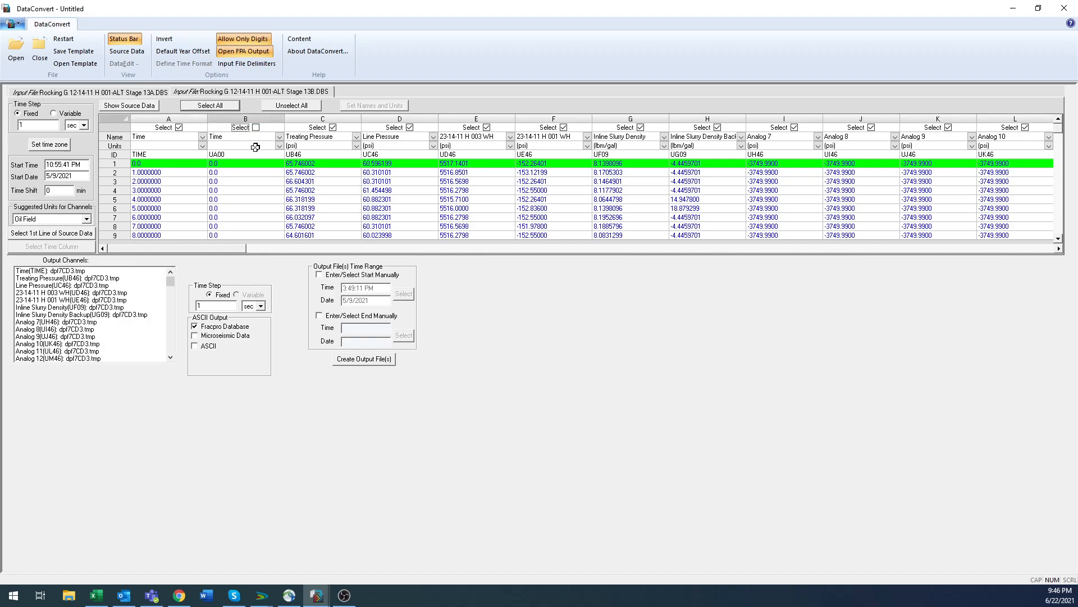
- Create the output file, merging the duplicate Time and Treating Pressure channels
left_click(353, 362)
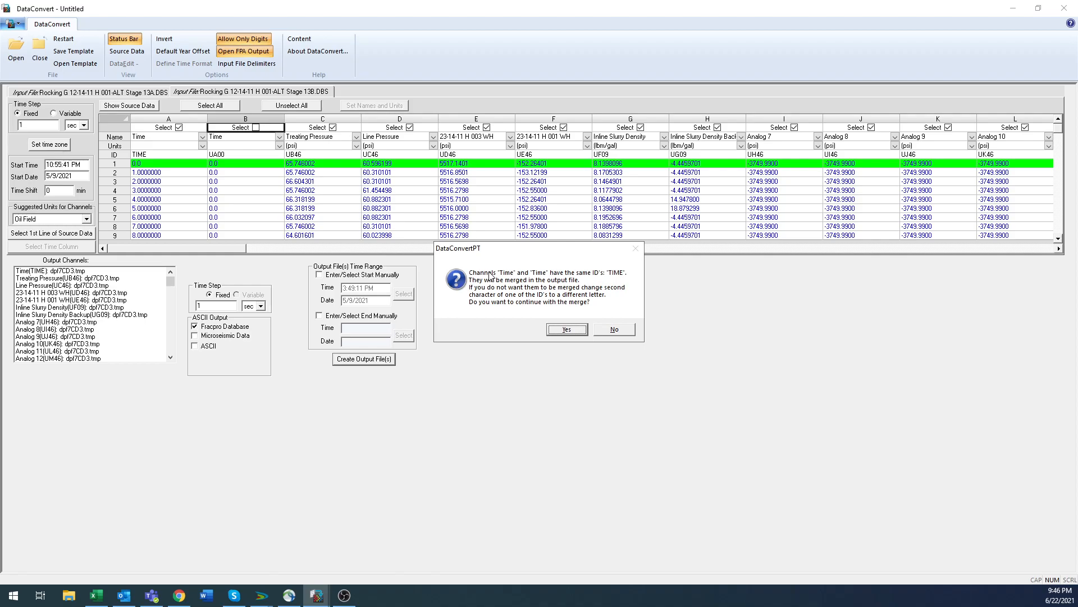
left_click(572, 334)
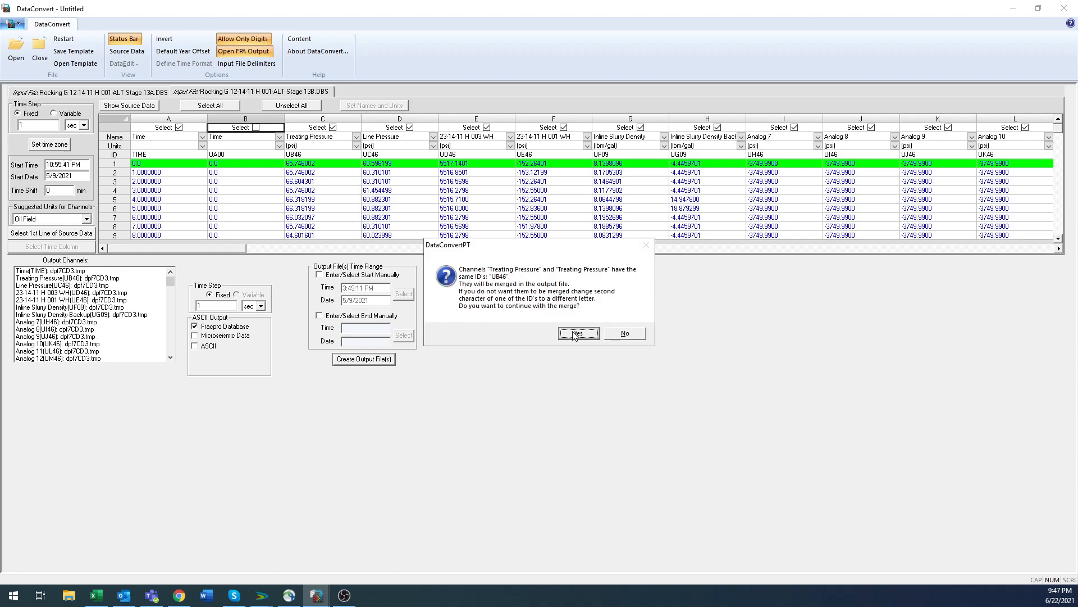
left_click(577, 334)
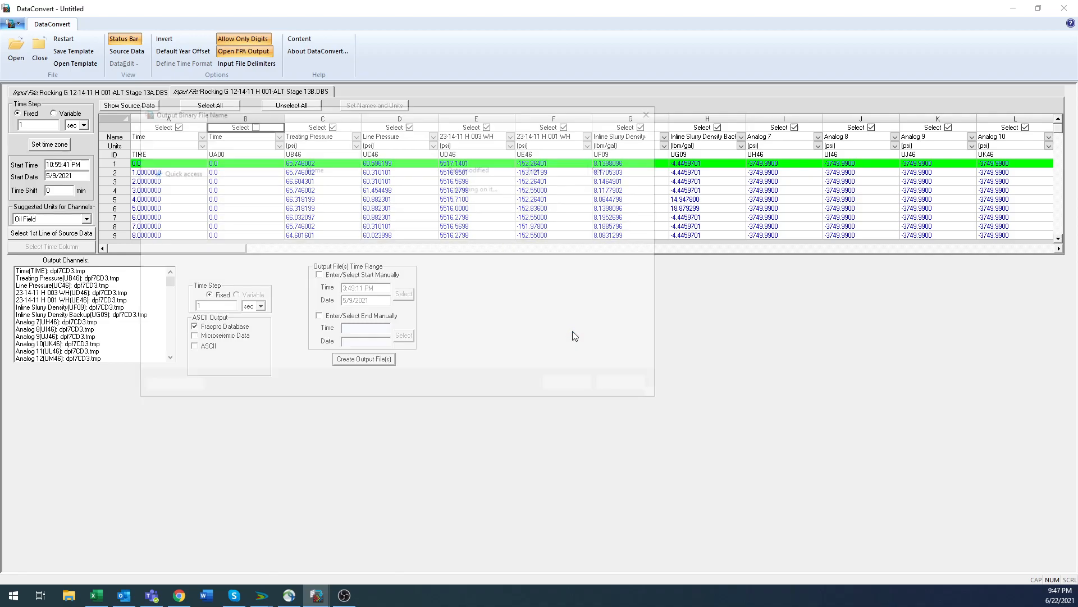
- Save the merged output as Stage 13.DBS and dismiss the completion notice
left_click(371, 182)
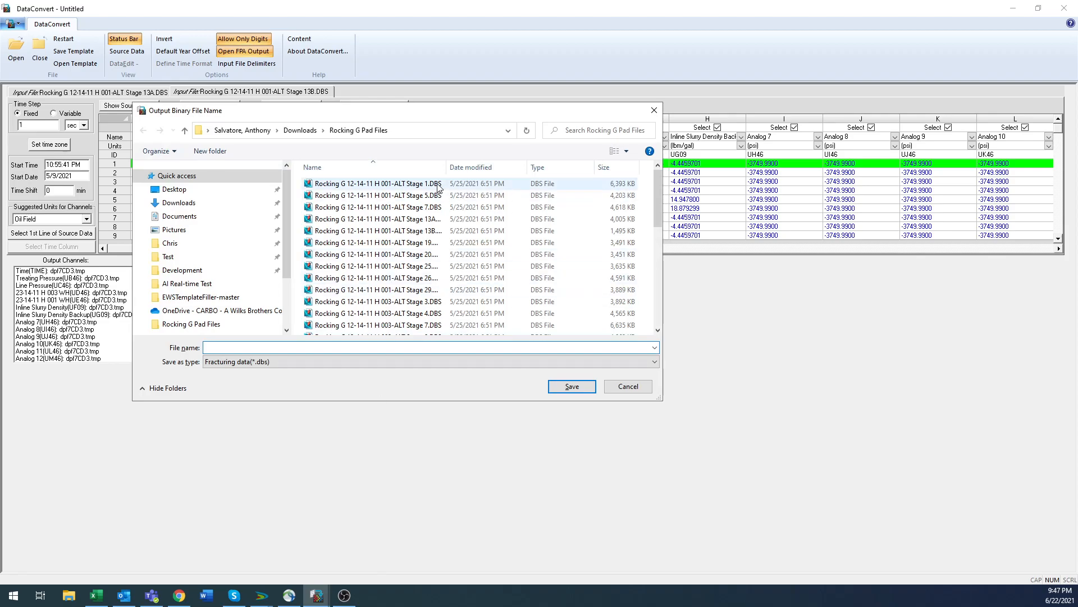
left_click(312, 347)
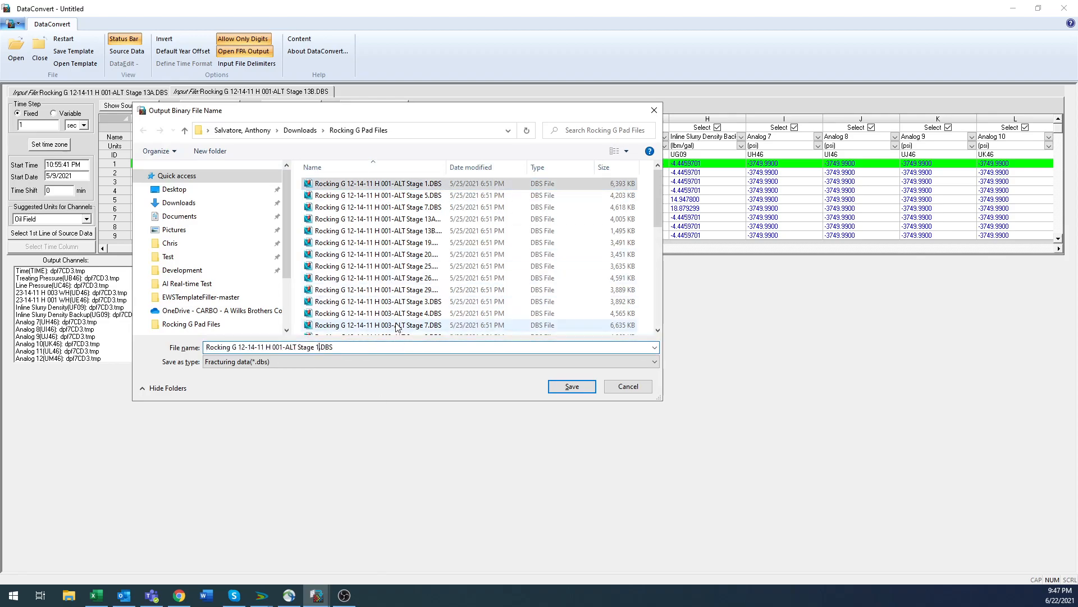
type("3")
left_click(574, 386)
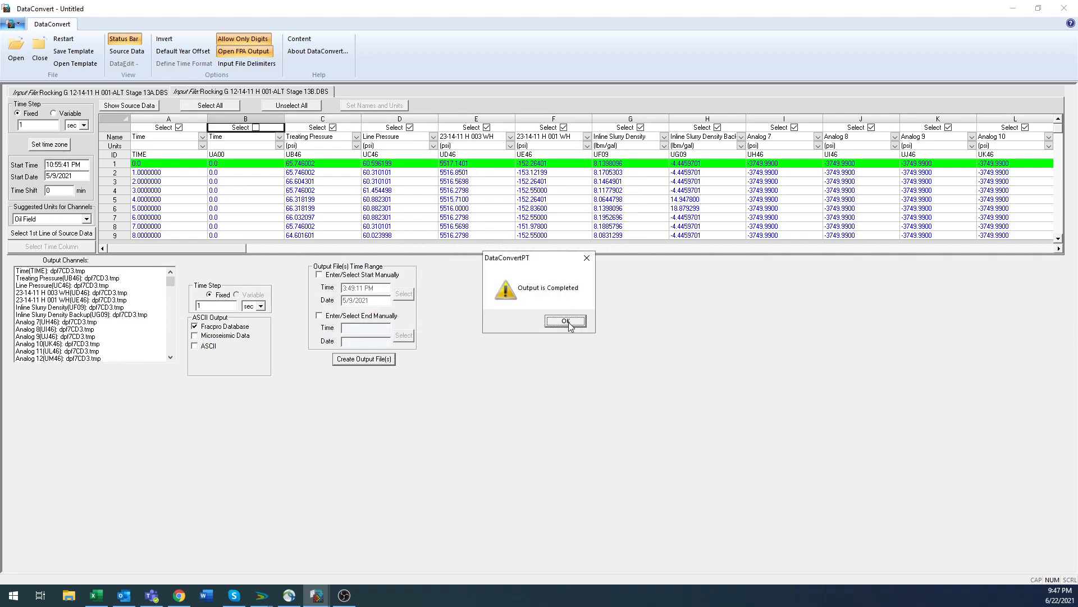
left_click(568, 323)
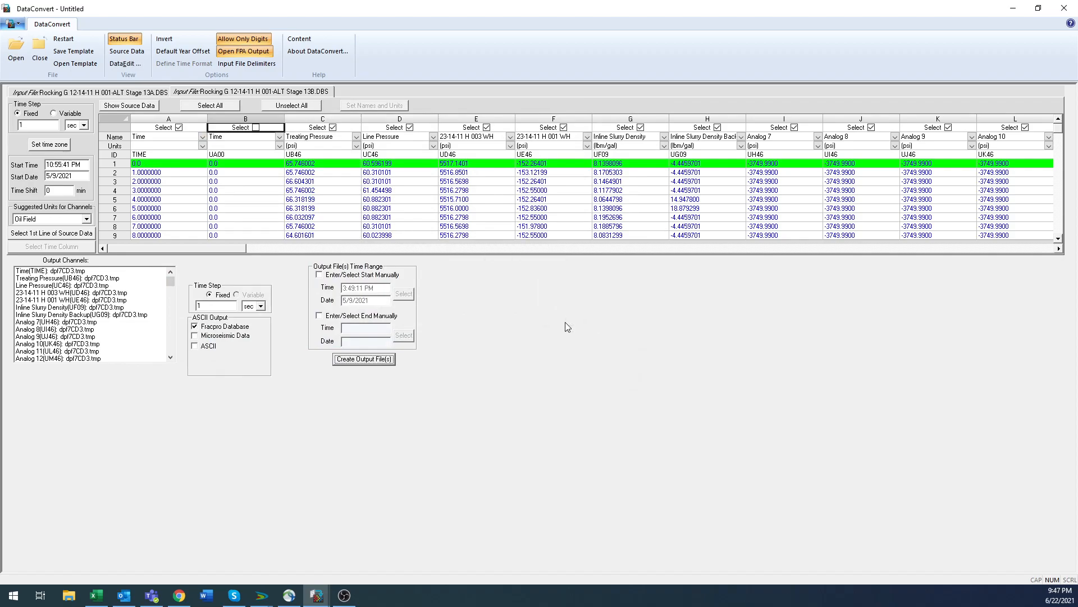